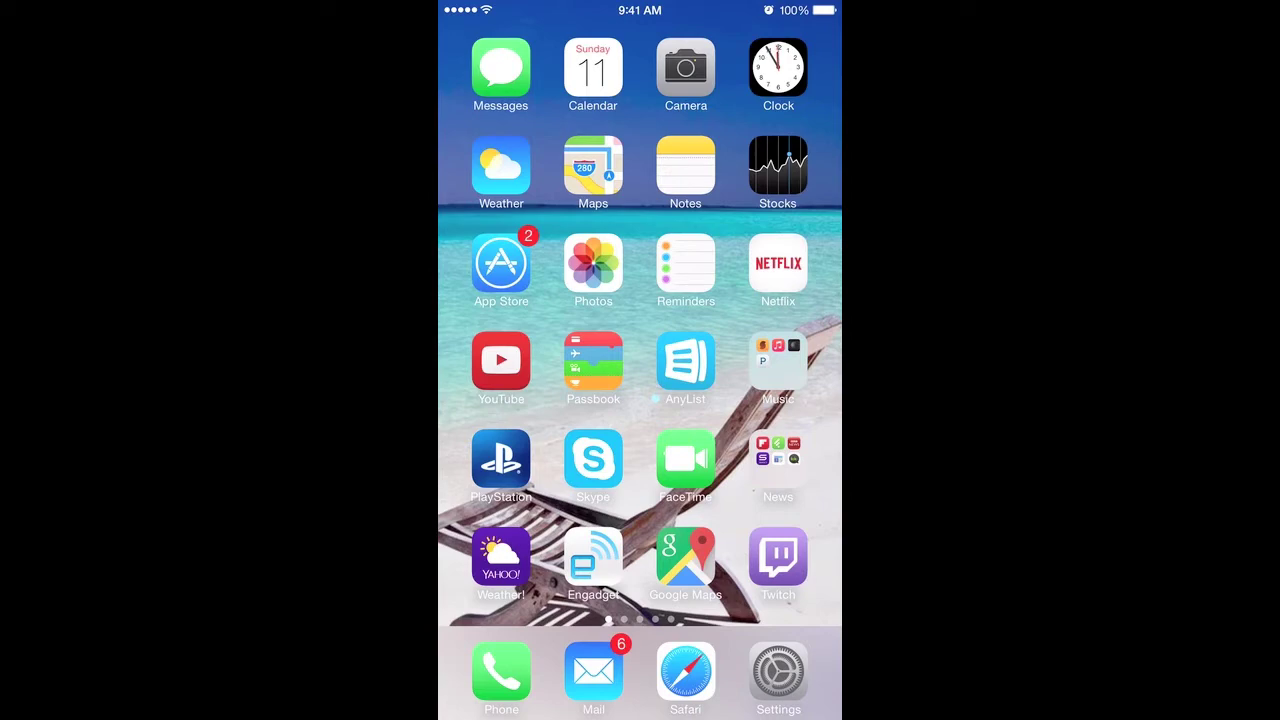
{"action": "left_click", "coordinate": [685, 670]}
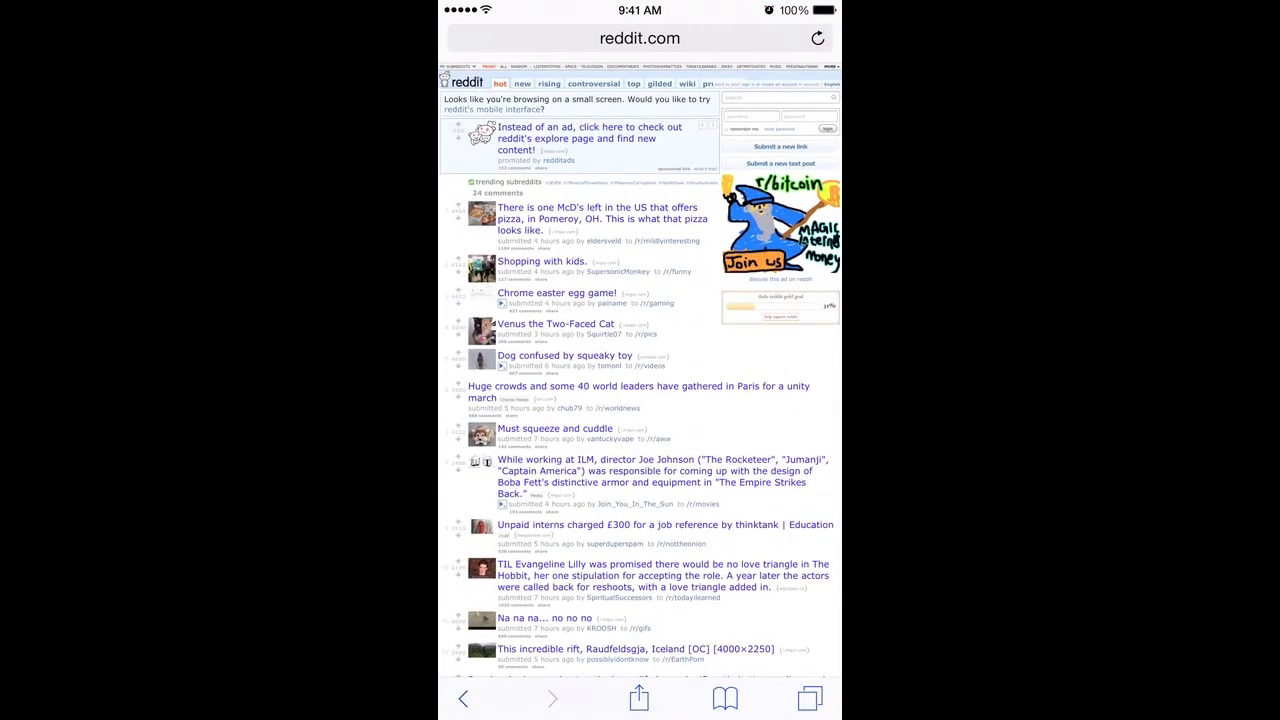
{"action": "scroll", "coordinate": [640, 380], "scroll_direction": "down", "scroll_amount": 10}
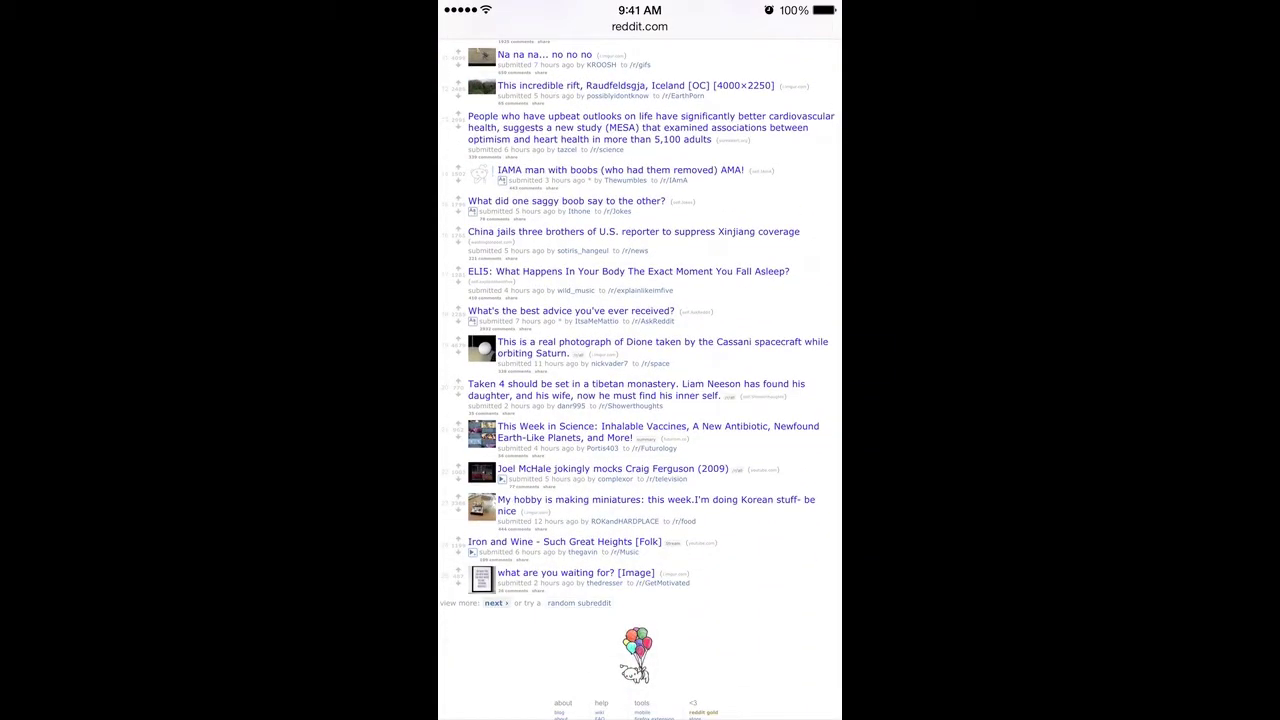
{"action": "scroll", "coordinate": [640, 380], "scroll_direction": "up", "scroll_amount": 10}
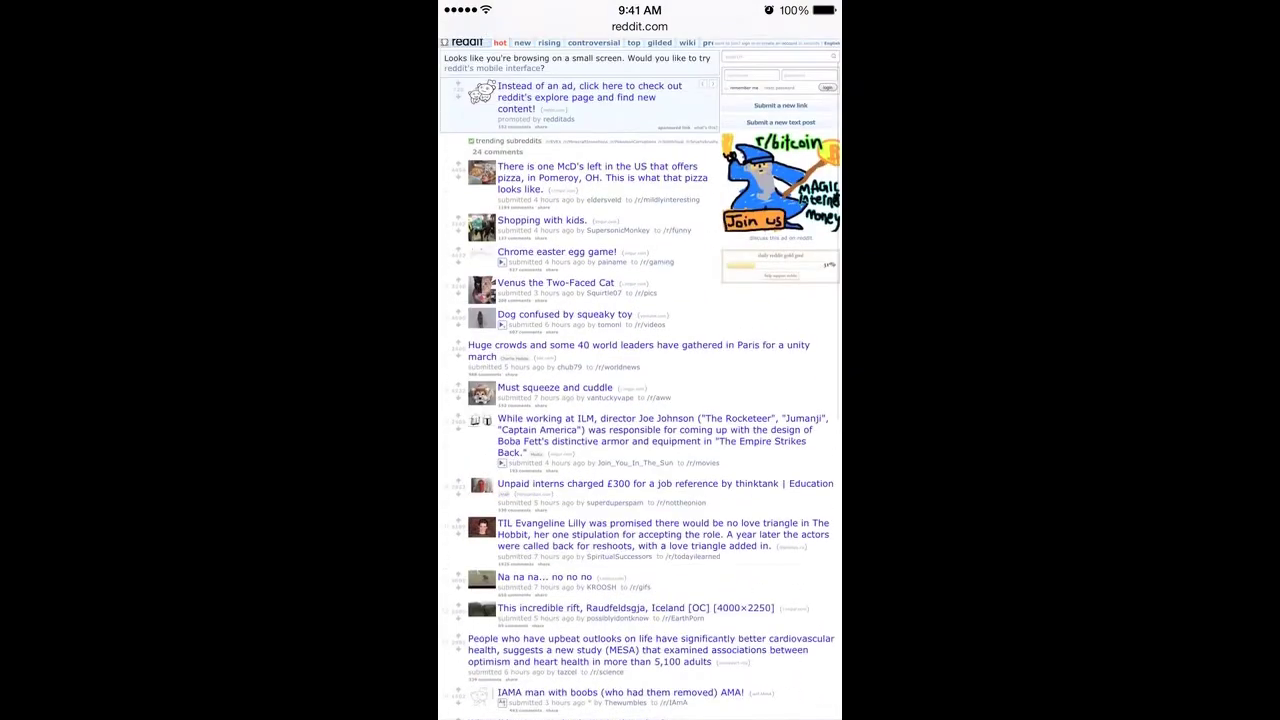
{"action": "scroll", "coordinate": [640, 380], "scroll_direction": "down", "scroll_amount": 10}
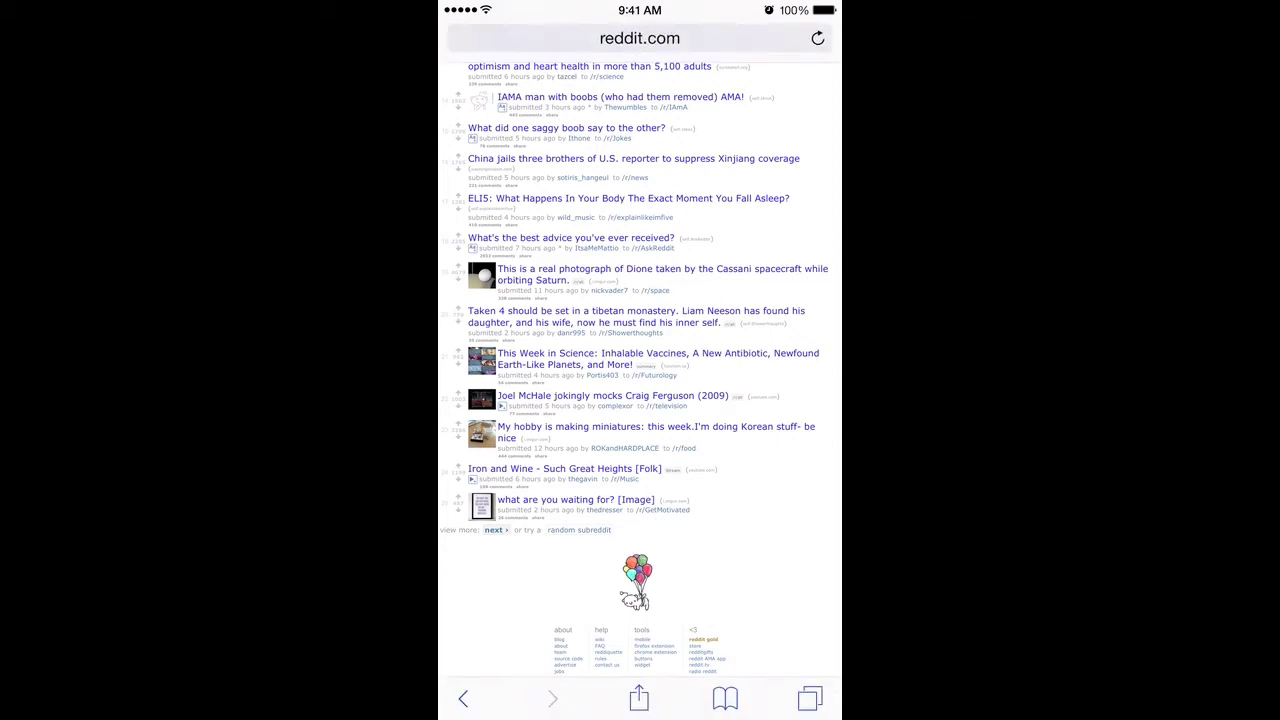
{"action": "scroll", "coordinate": [640, 360], "scroll_direction": "up", "scroll_amount": 20}
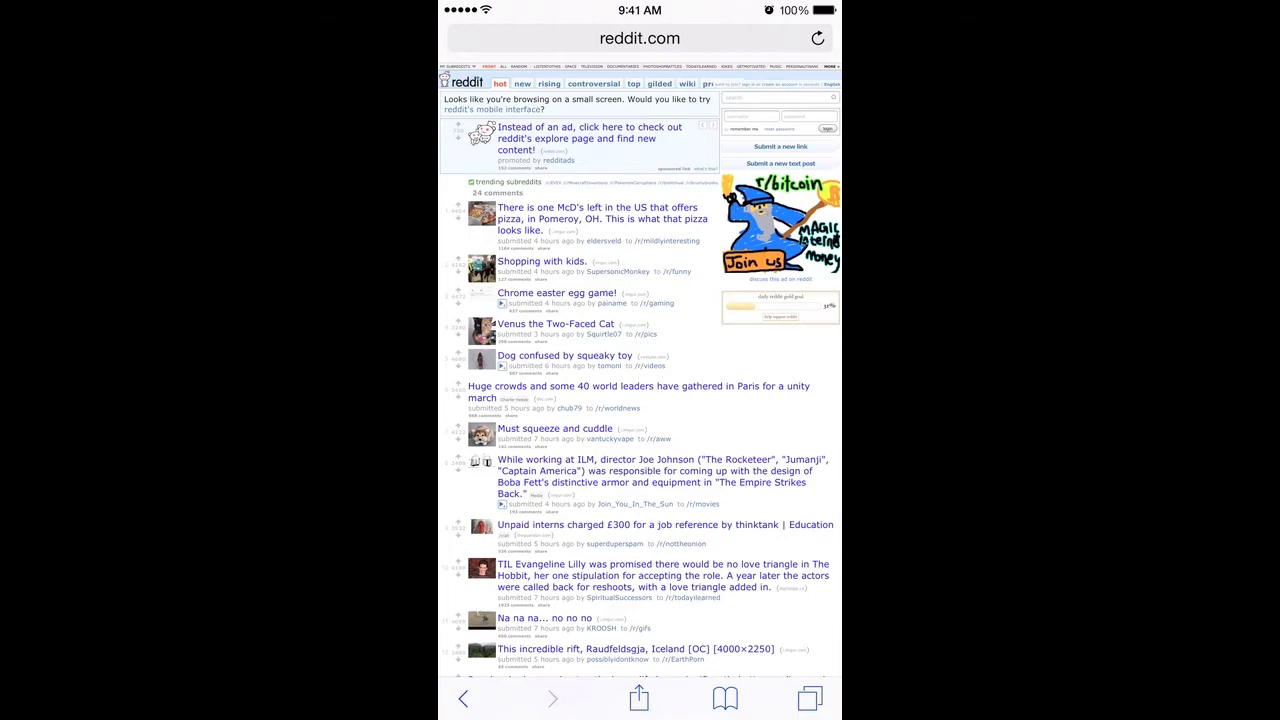
{"action": "scroll", "coordinate": [640, 360], "scroll_direction": "down", "scroll_amount": 20}
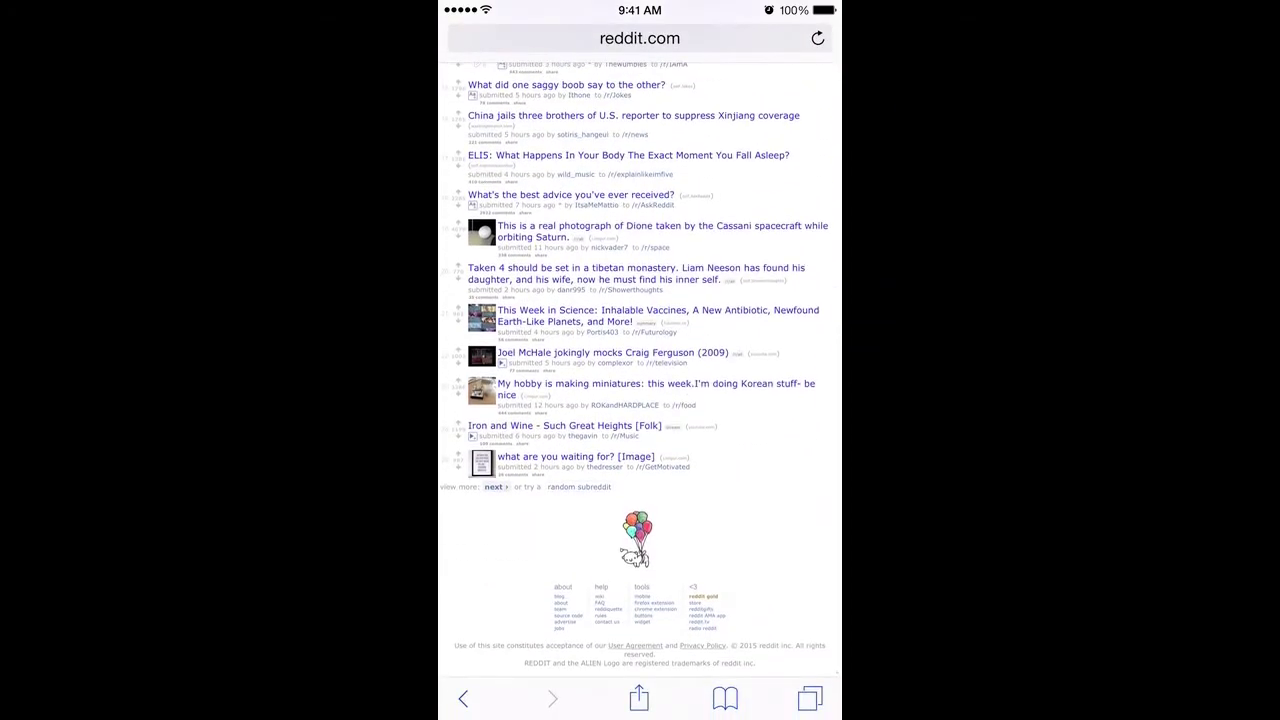
{"action": "scroll", "coordinate": [640, 360], "scroll_direction": "up", "scroll_amount": 20}
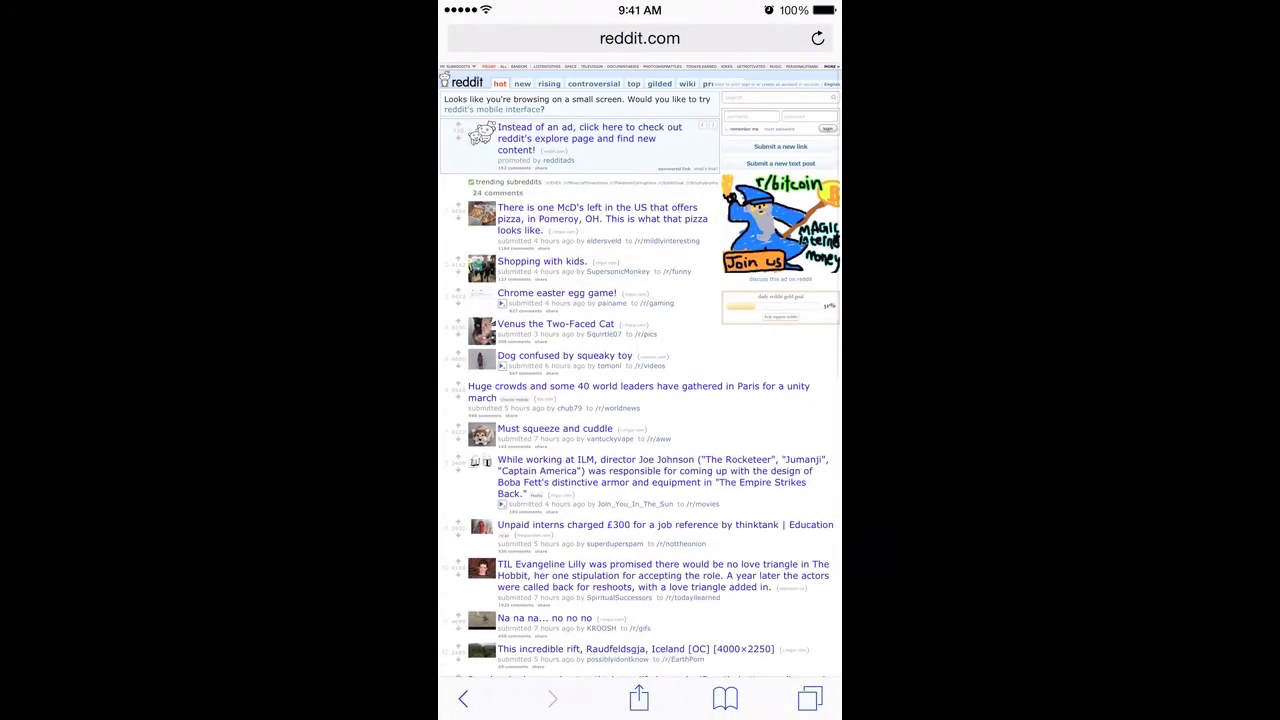
{"action": "scroll", "coordinate": [640, 360], "scroll_direction": "down", "scroll_amount": 5}
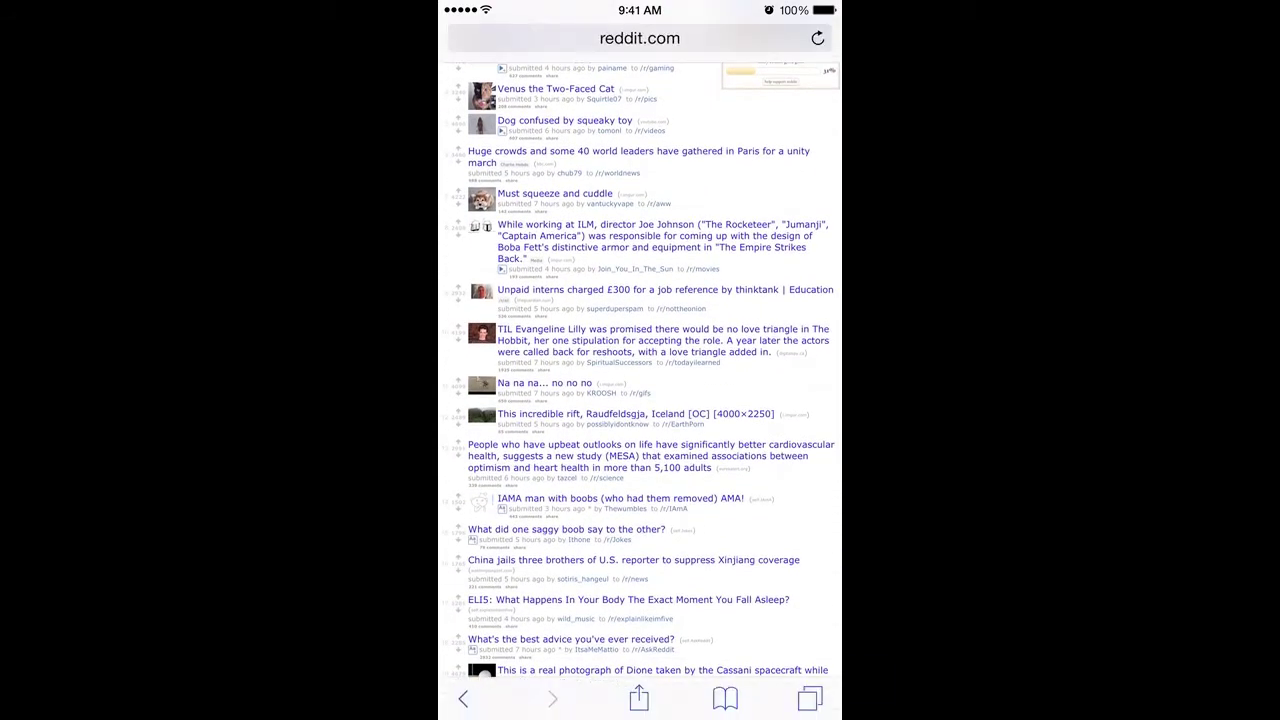
{"action": "scroll", "coordinate": [640, 360], "scroll_direction": "down", "scroll_amount": 5}
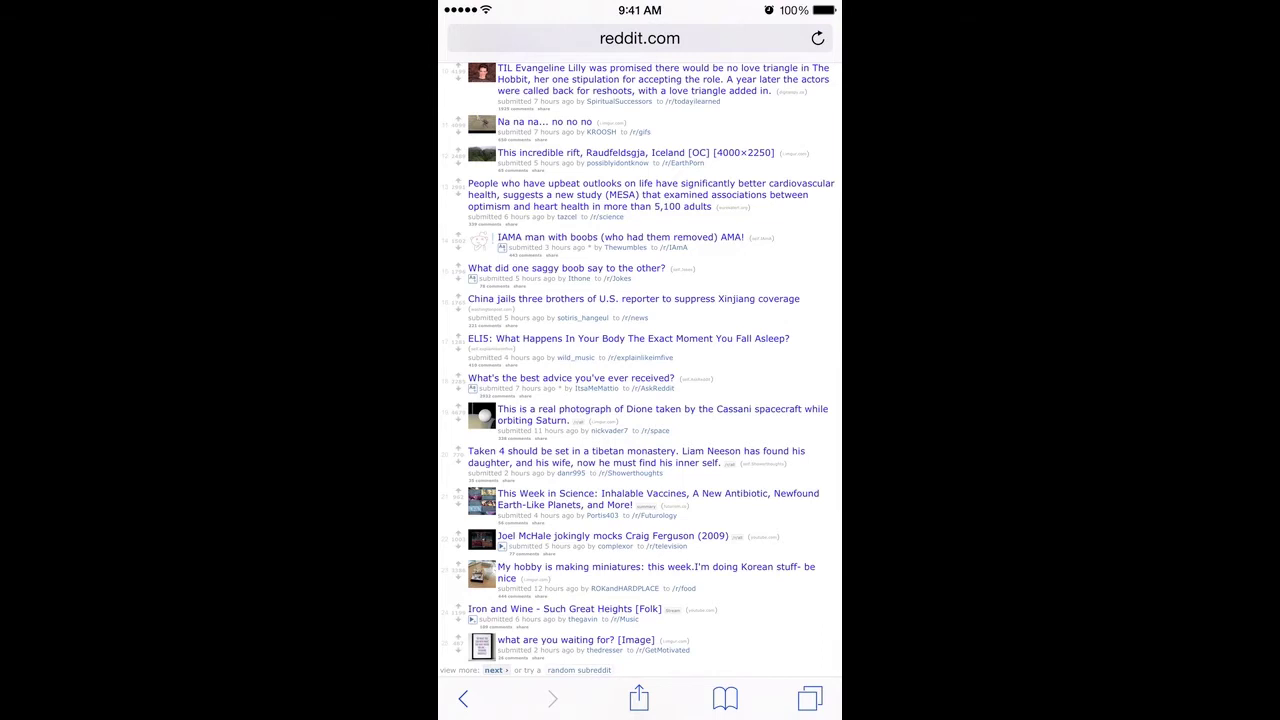
{"action": "scroll", "coordinate": [640, 360], "scroll_direction": "down", "scroll_amount": 3}
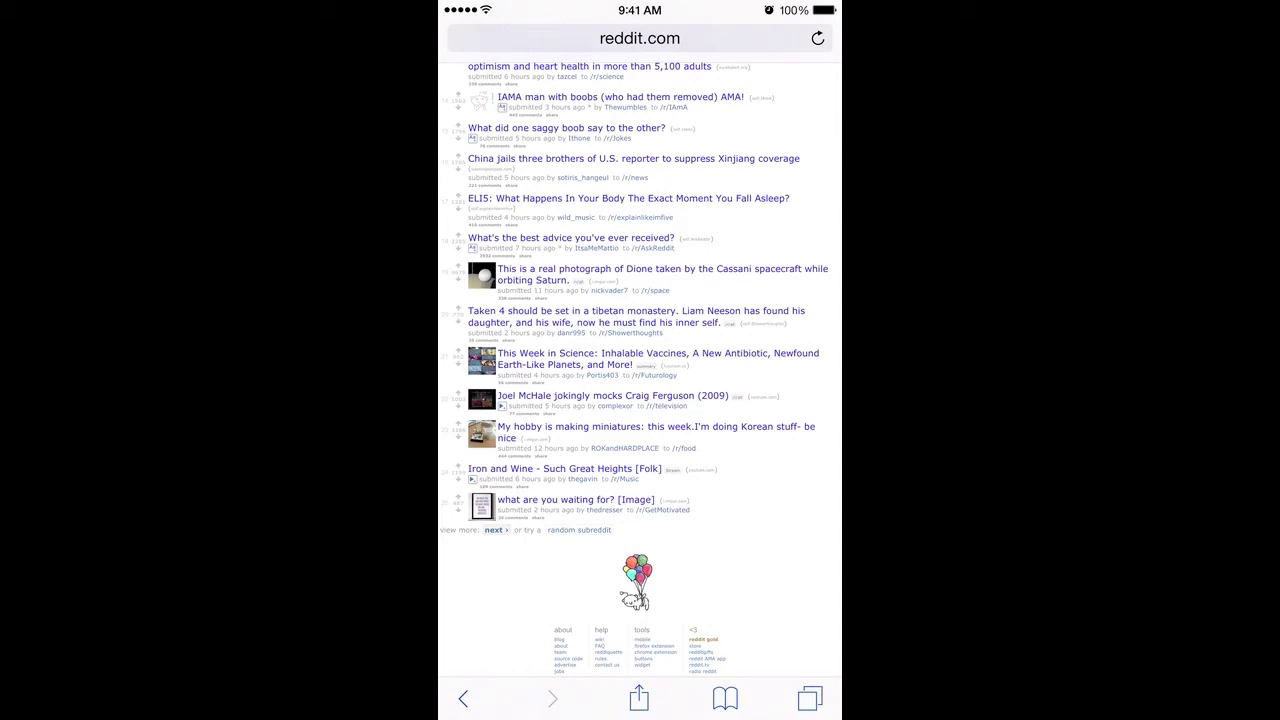
{"action": "scroll", "coordinate": [640, 360], "scroll_direction": "up", "scroll_amount": 15}
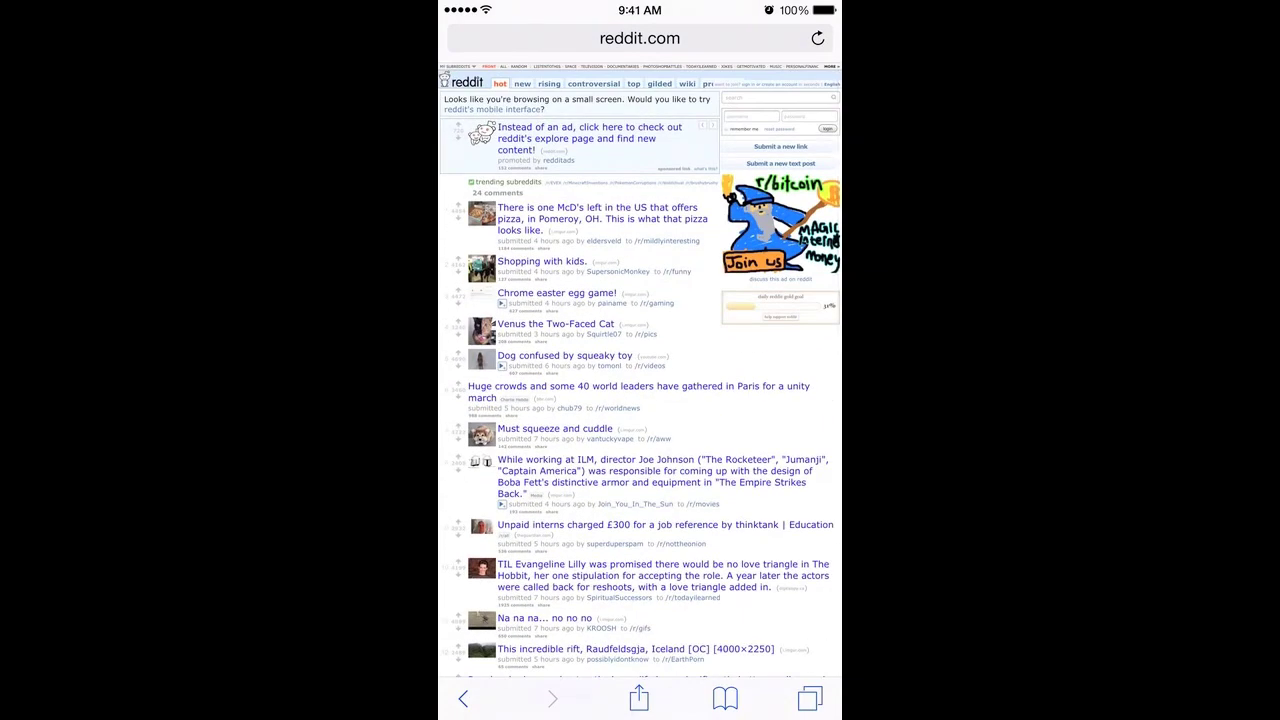
{"action": "key", "text": "super"}
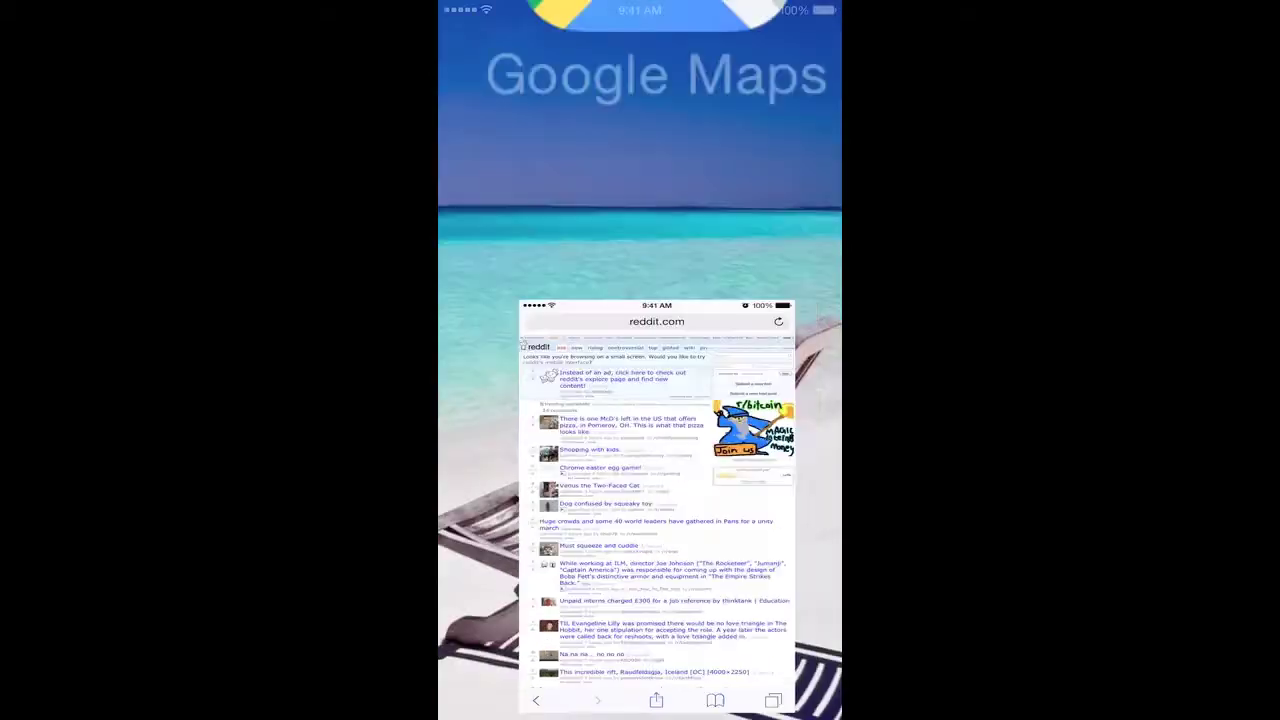
{"action": "left_click", "coordinate": [778, 671]}
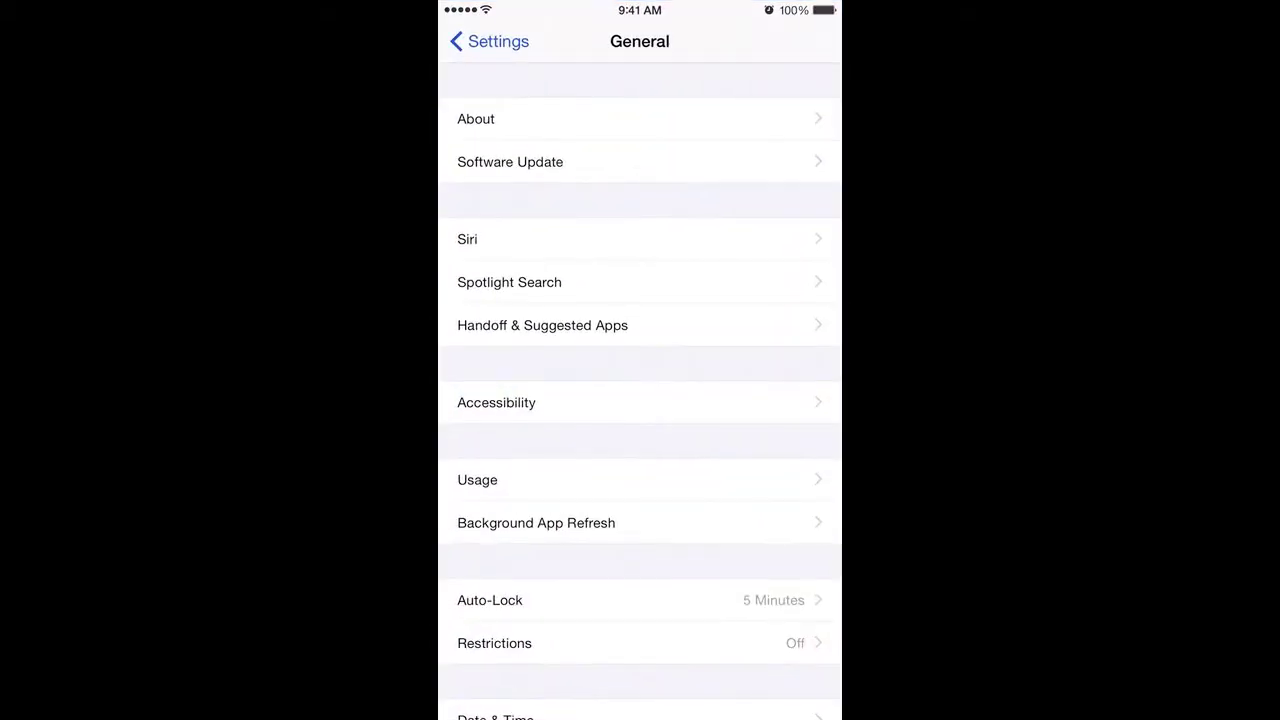
{"action": "scroll", "coordinate": [640, 400], "scroll_direction": "down", "scroll_amount": 5}
{"action": "scroll", "coordinate": [640, 400], "scroll_direction": "down", "scroll_amount": 3}
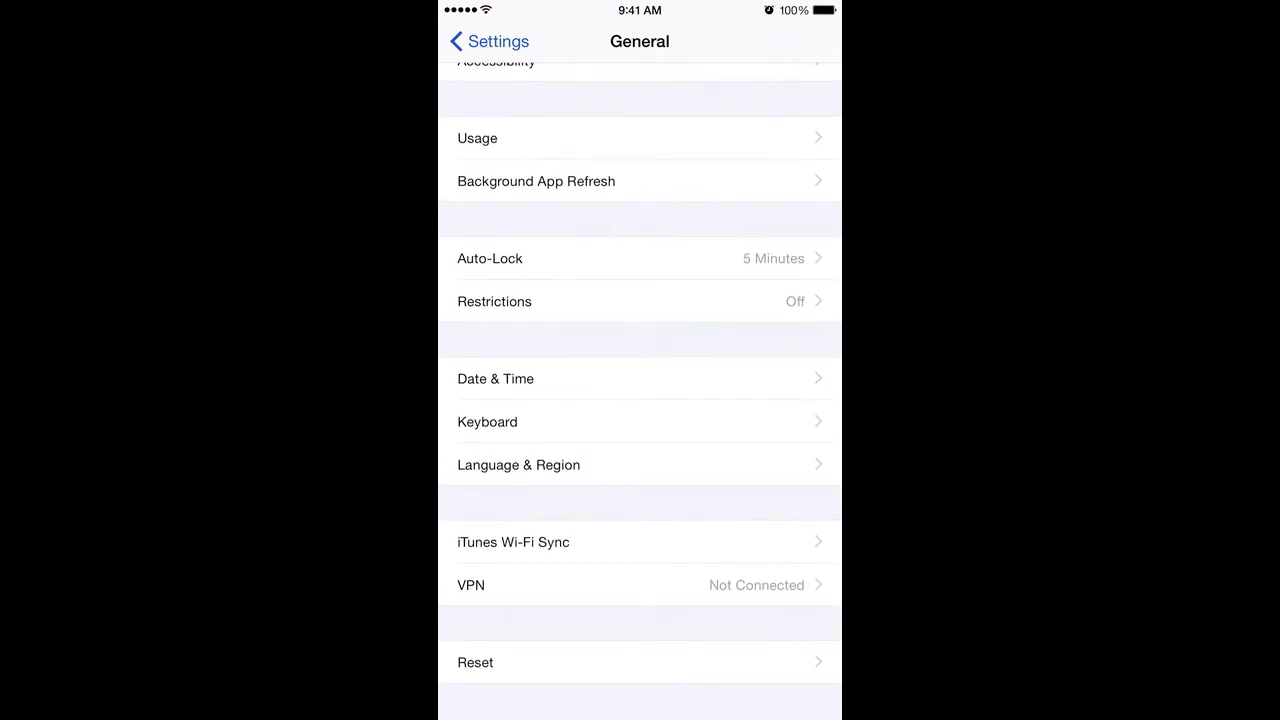
{"action": "scroll", "coordinate": [640, 400], "scroll_direction": "up", "scroll_amount": 5}
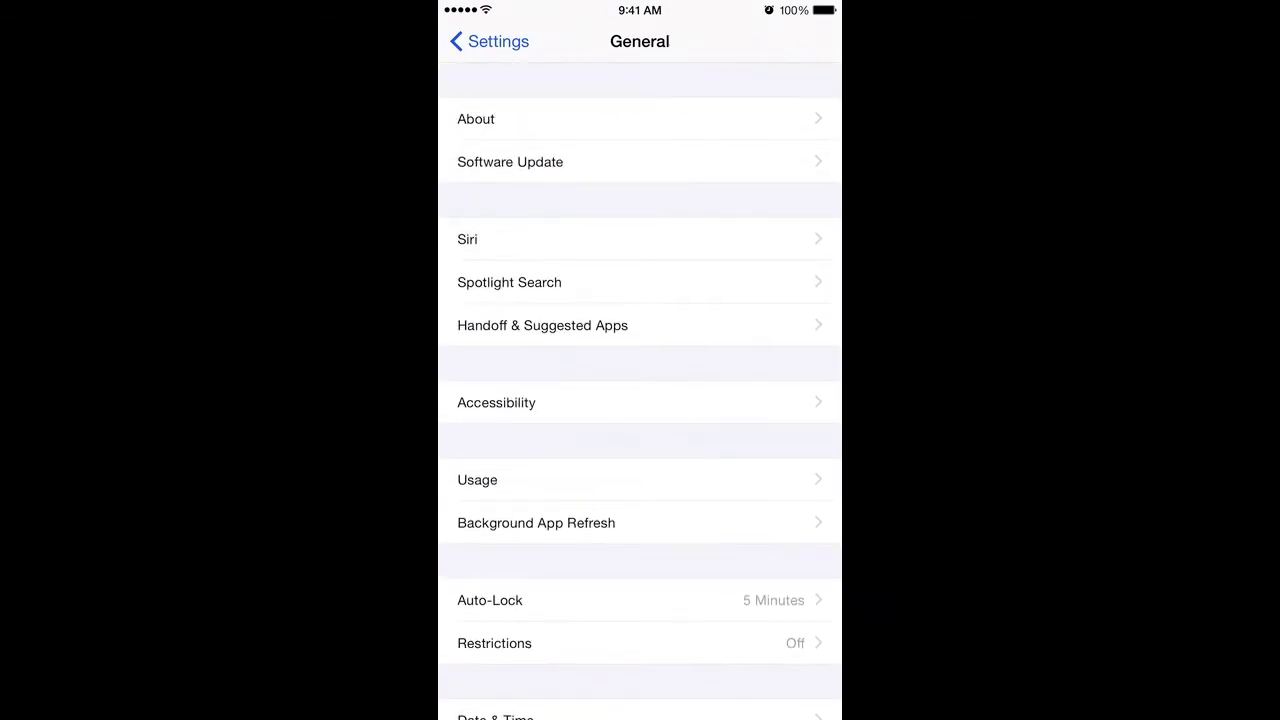
{"action": "key", "text": "super+shift+h"}
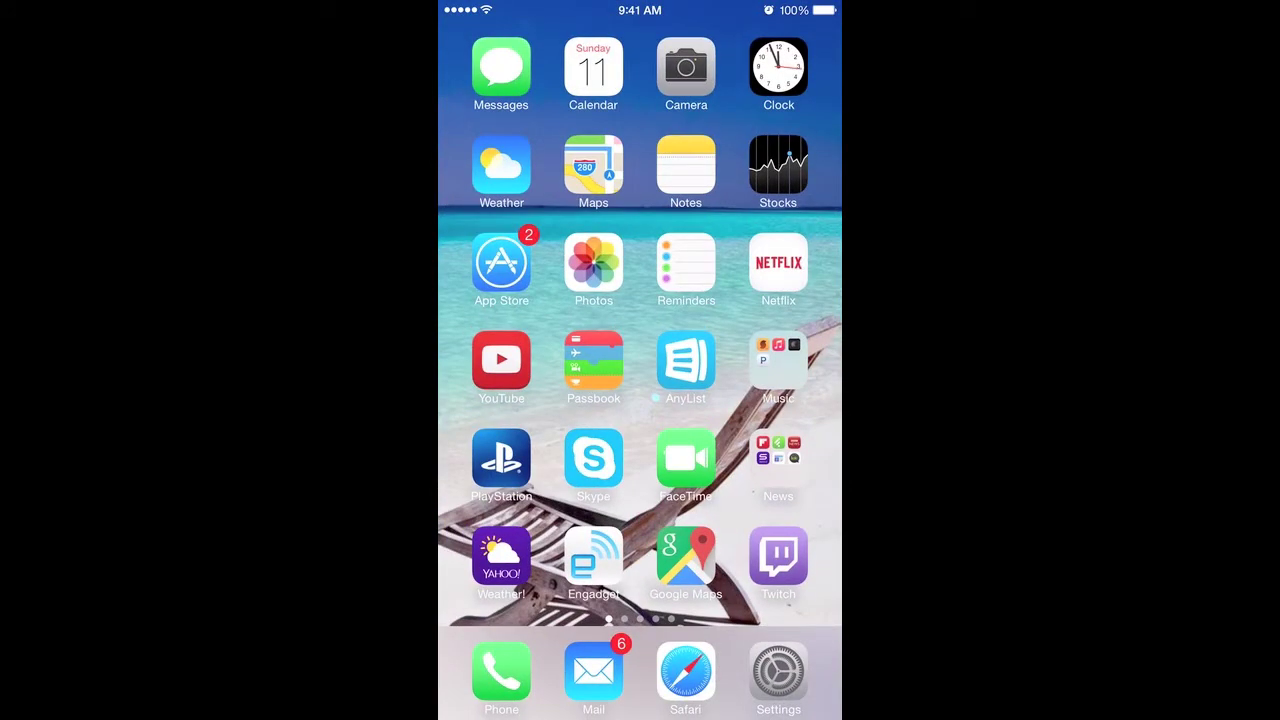
{"action": "left_click", "coordinate": [593, 556]}
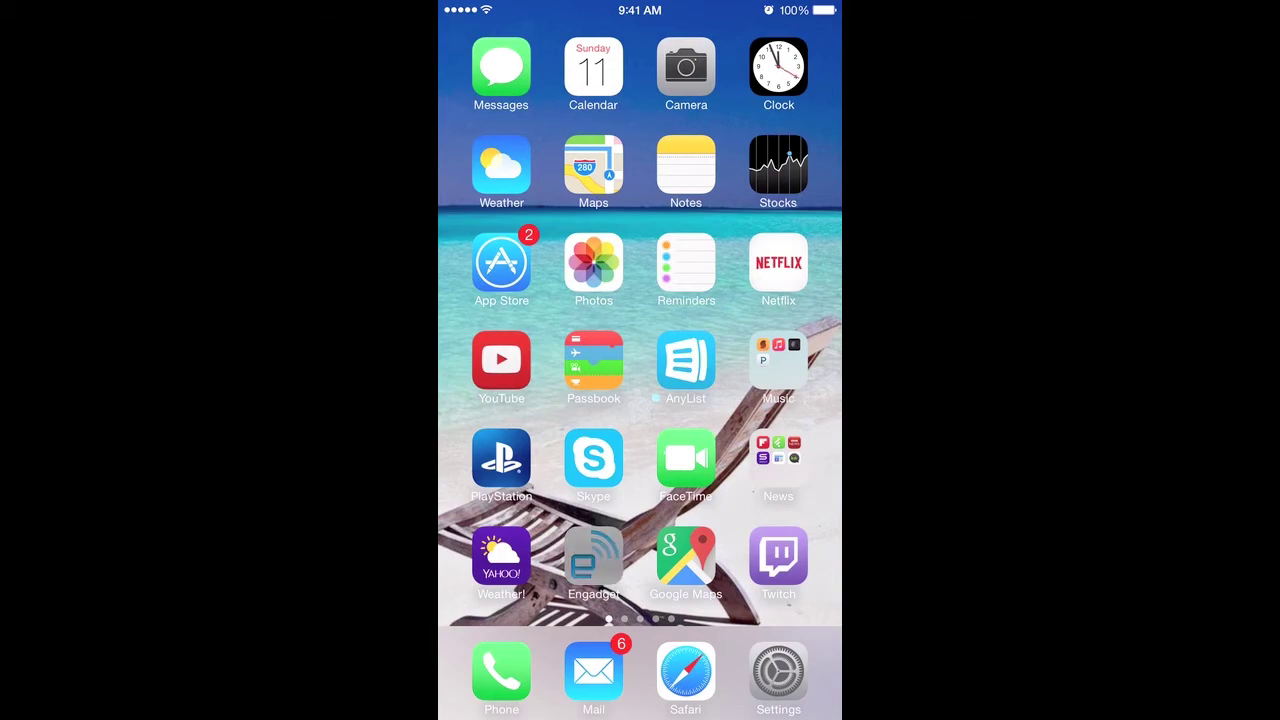
{"action": "scroll", "coordinate": [640, 400], "scroll_direction": "down", "scroll_amount": 10}
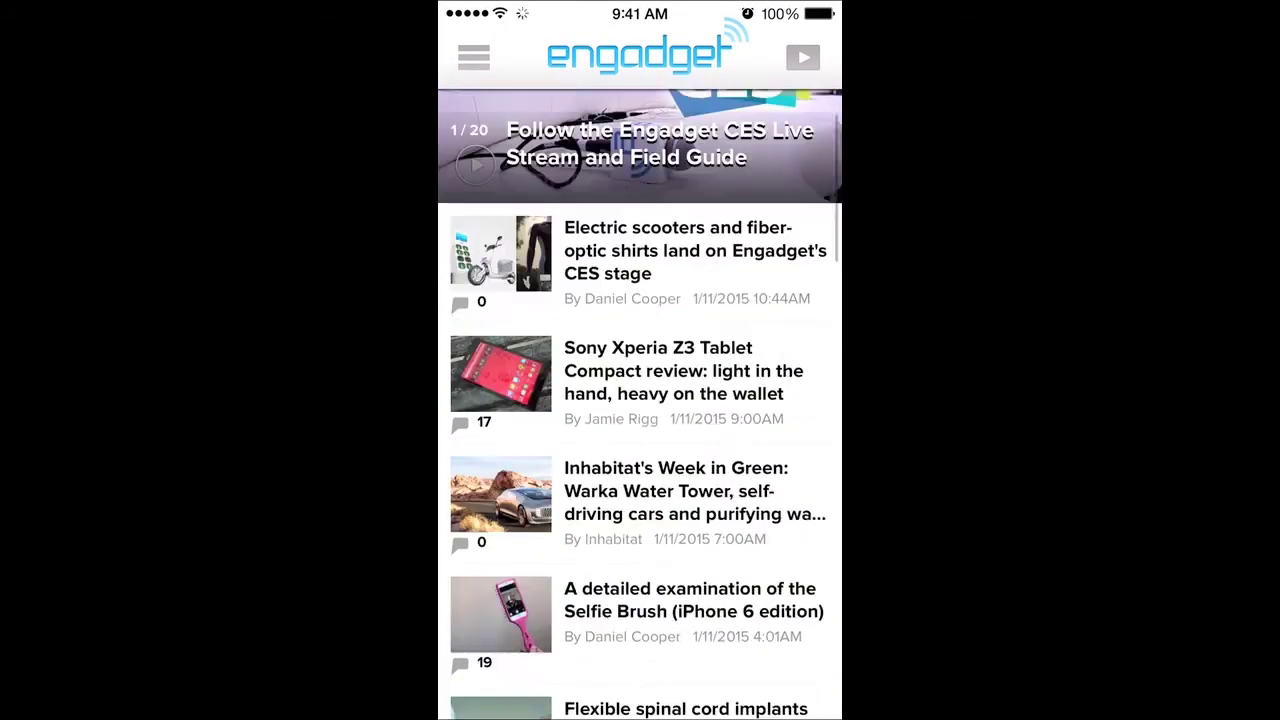
{"action": "scroll", "coordinate": [640, 400], "scroll_direction": "down", "scroll_amount": 5}
{"action": "scroll", "coordinate": [640, 400], "scroll_direction": "down", "scroll_amount": 4}
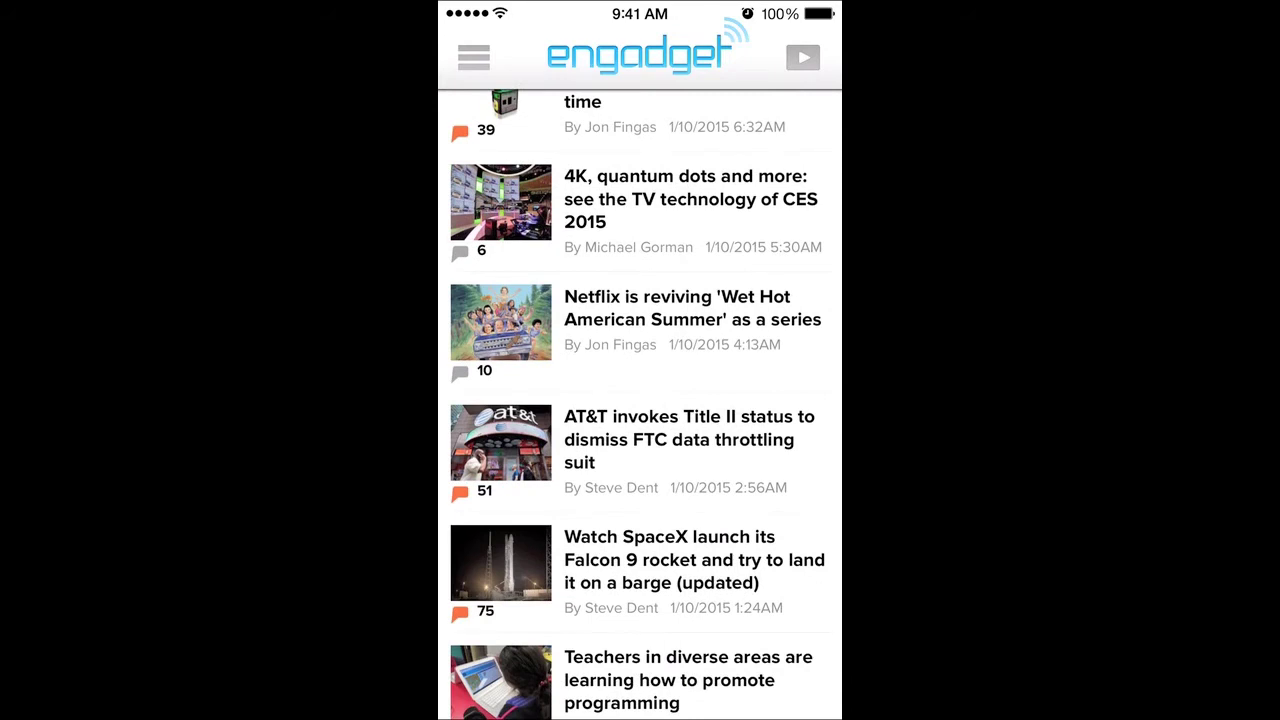
{"action": "scroll", "coordinate": [640, 400], "scroll_direction": "up", "scroll_amount": 15}
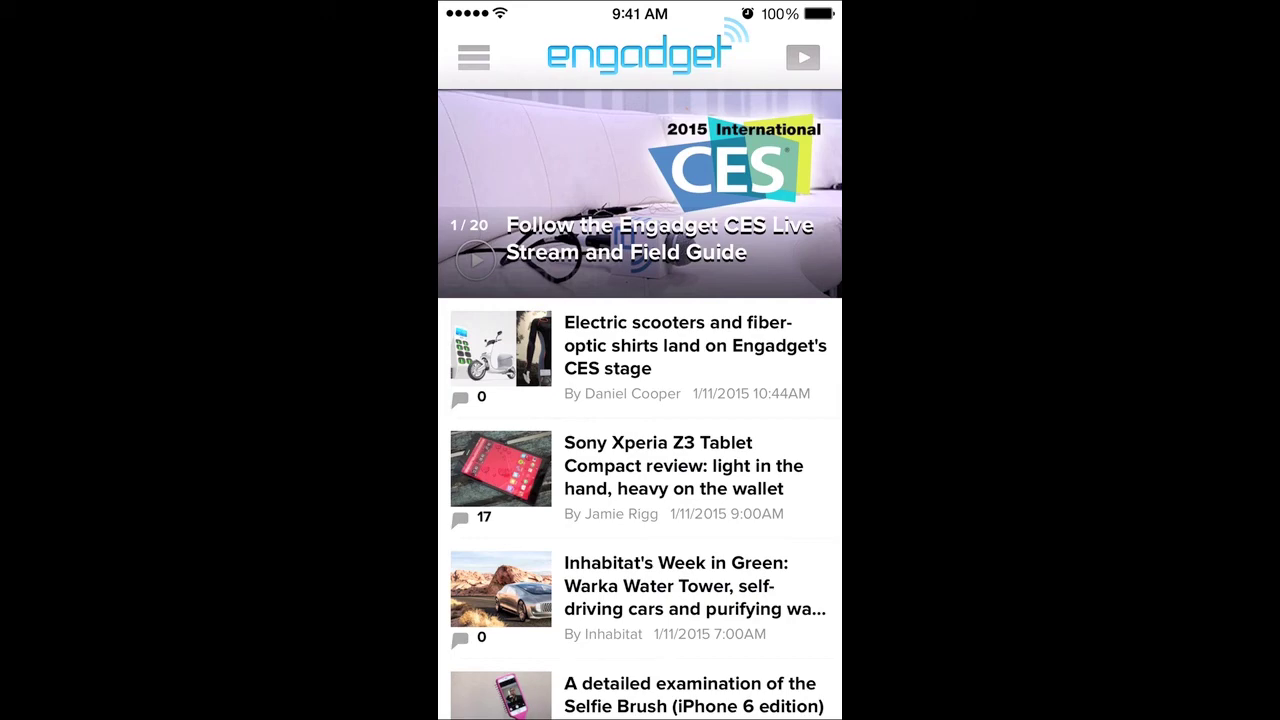
{"action": "key", "text": "super+shift+h"}
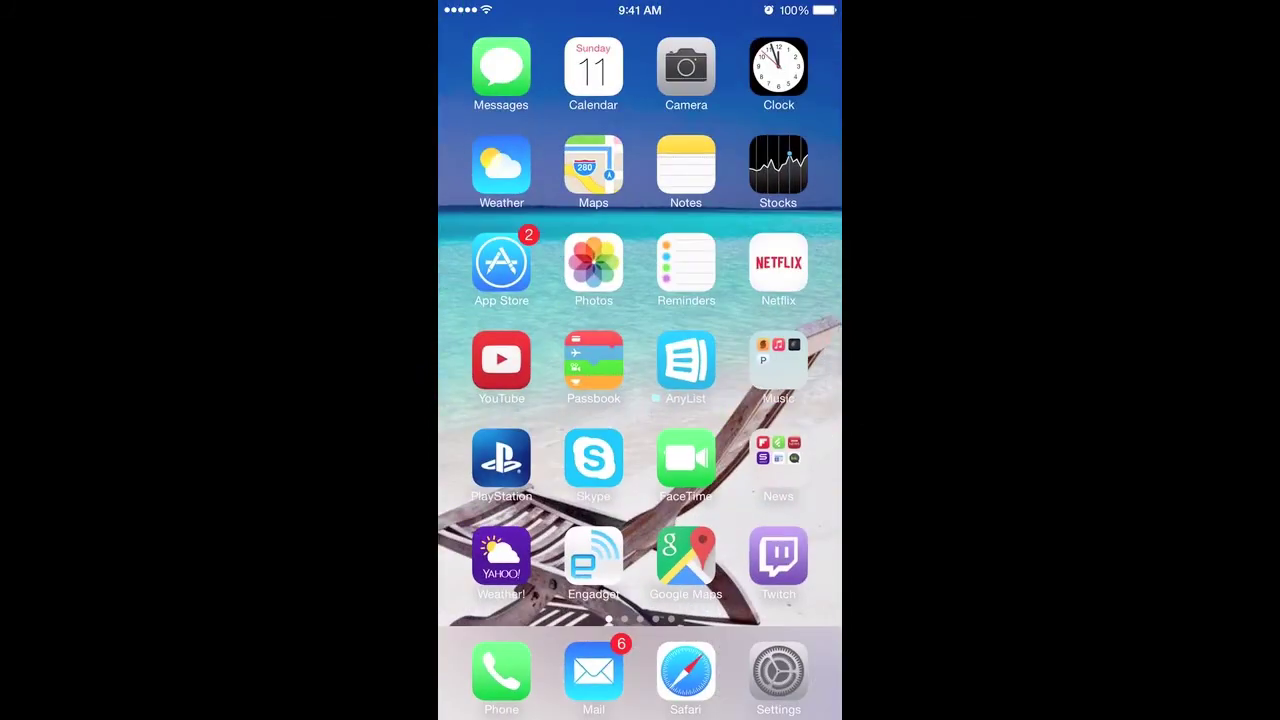